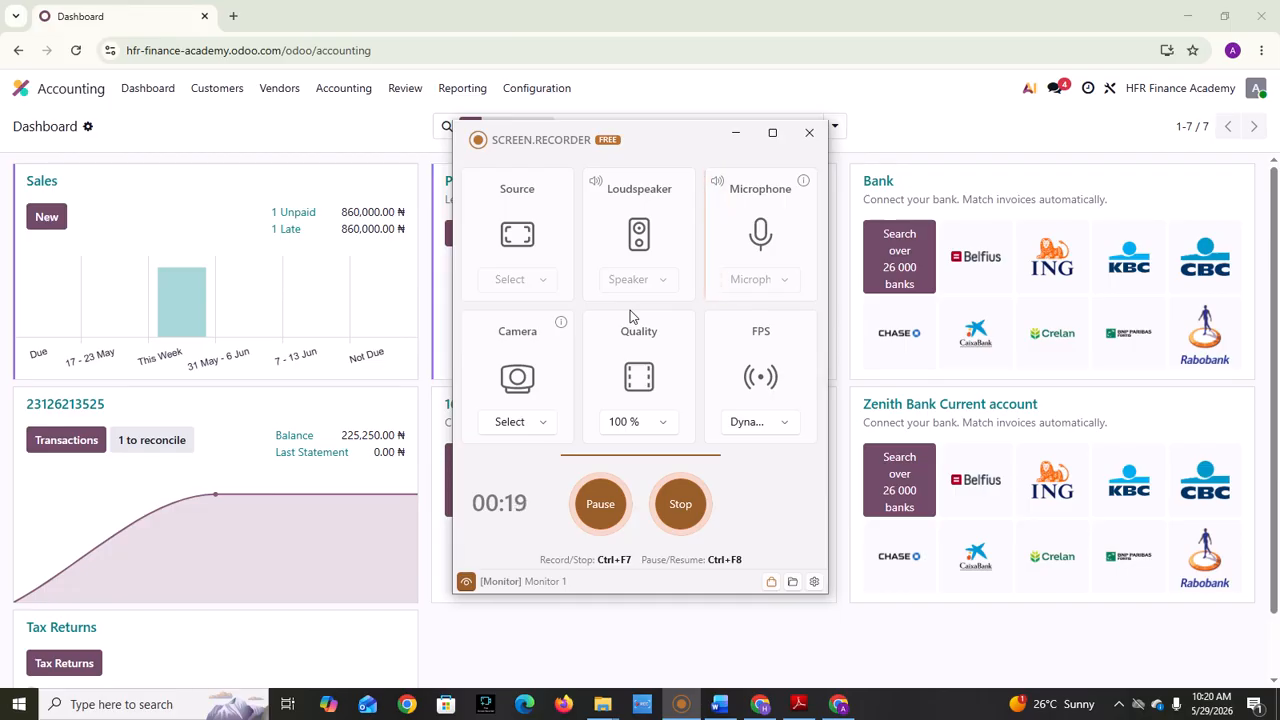
Step: Create a new customer invoice and select the first suggested customer
left_click(736, 133)
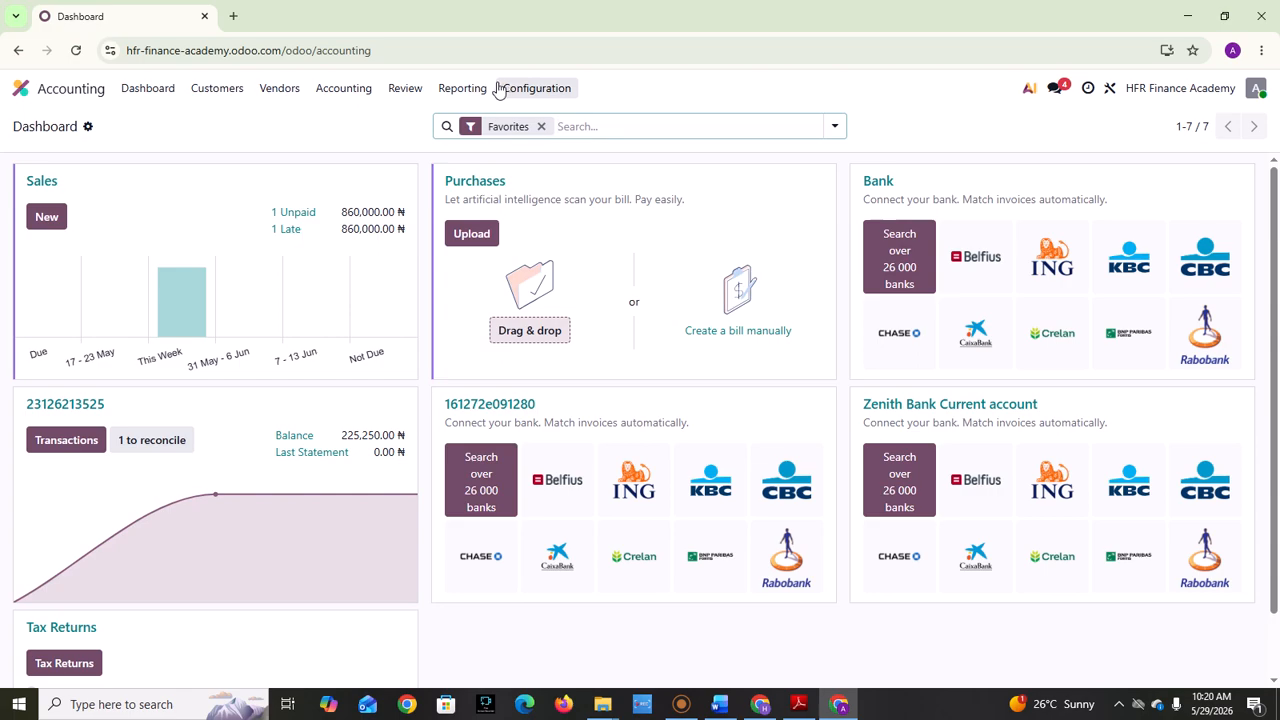
left_click(208, 96)
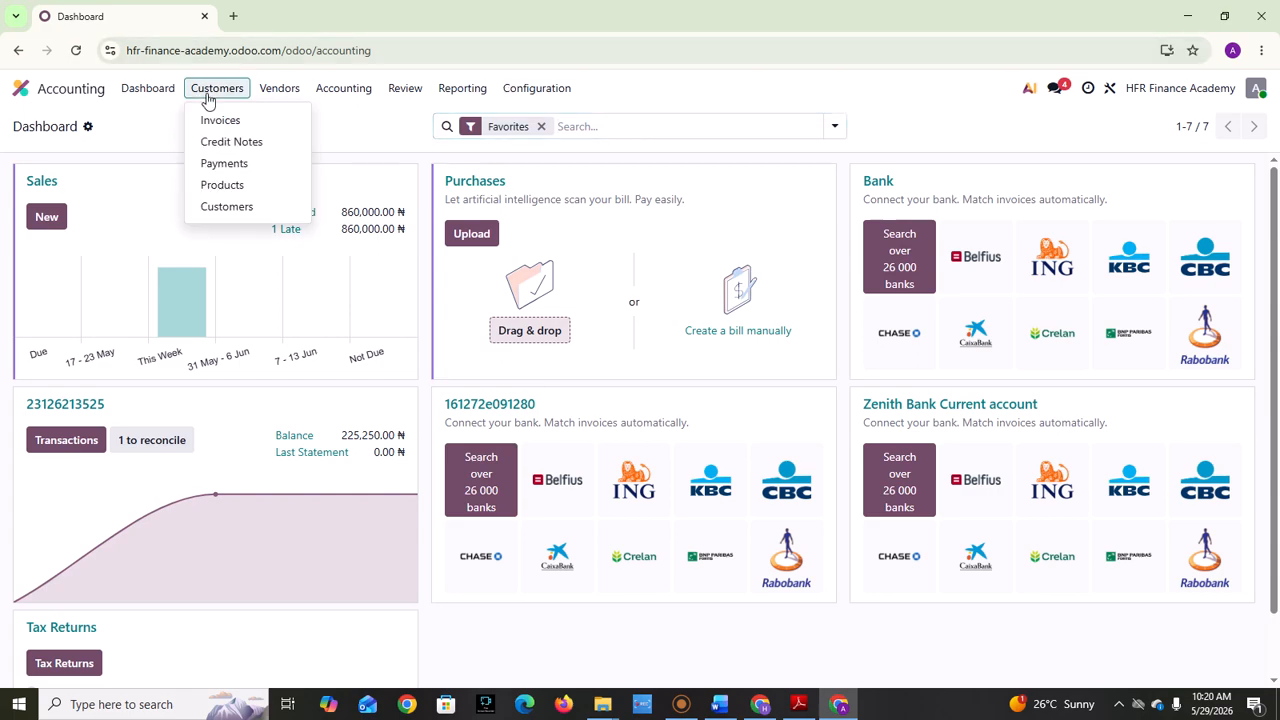
left_click(237, 119)
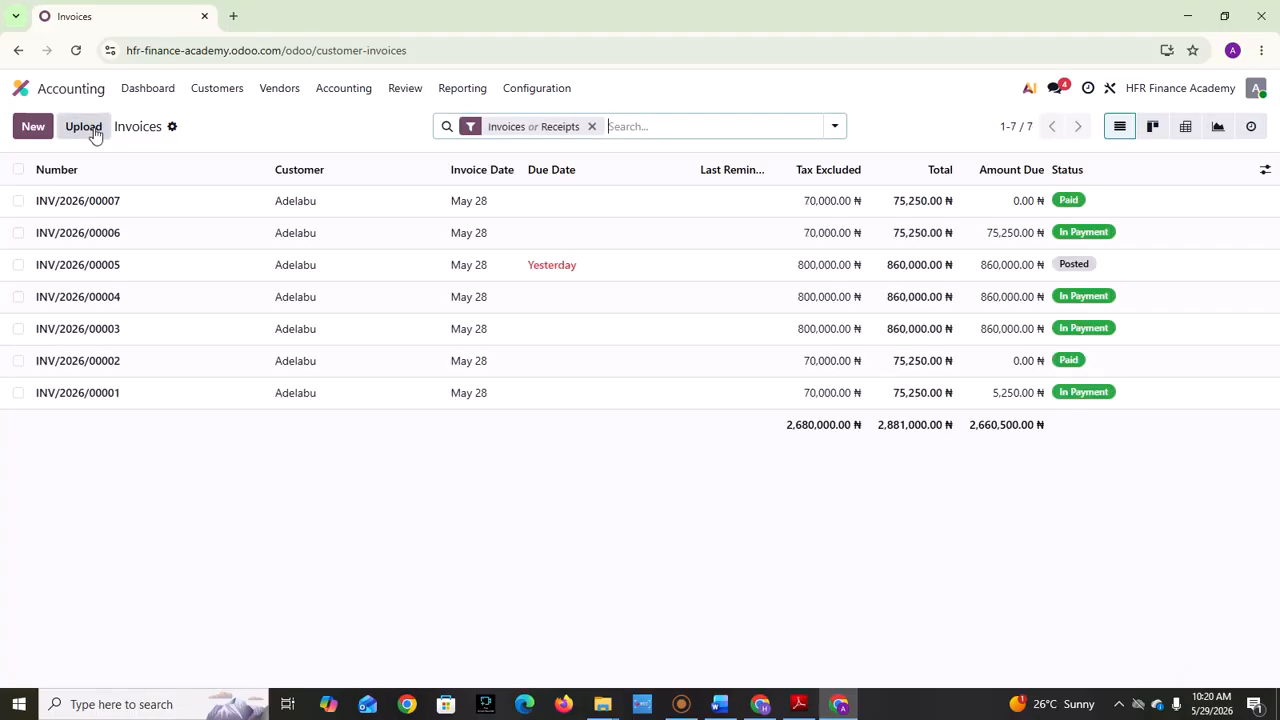
left_click(31, 127)
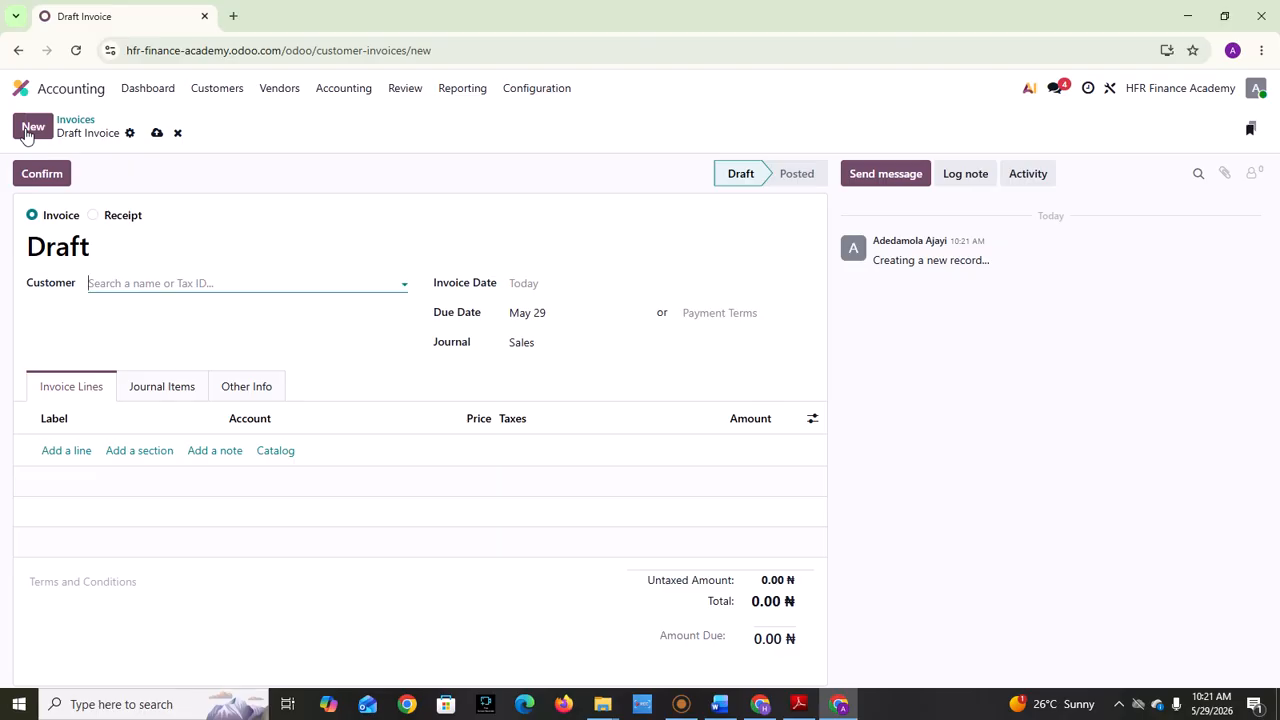
left_click(147, 280)
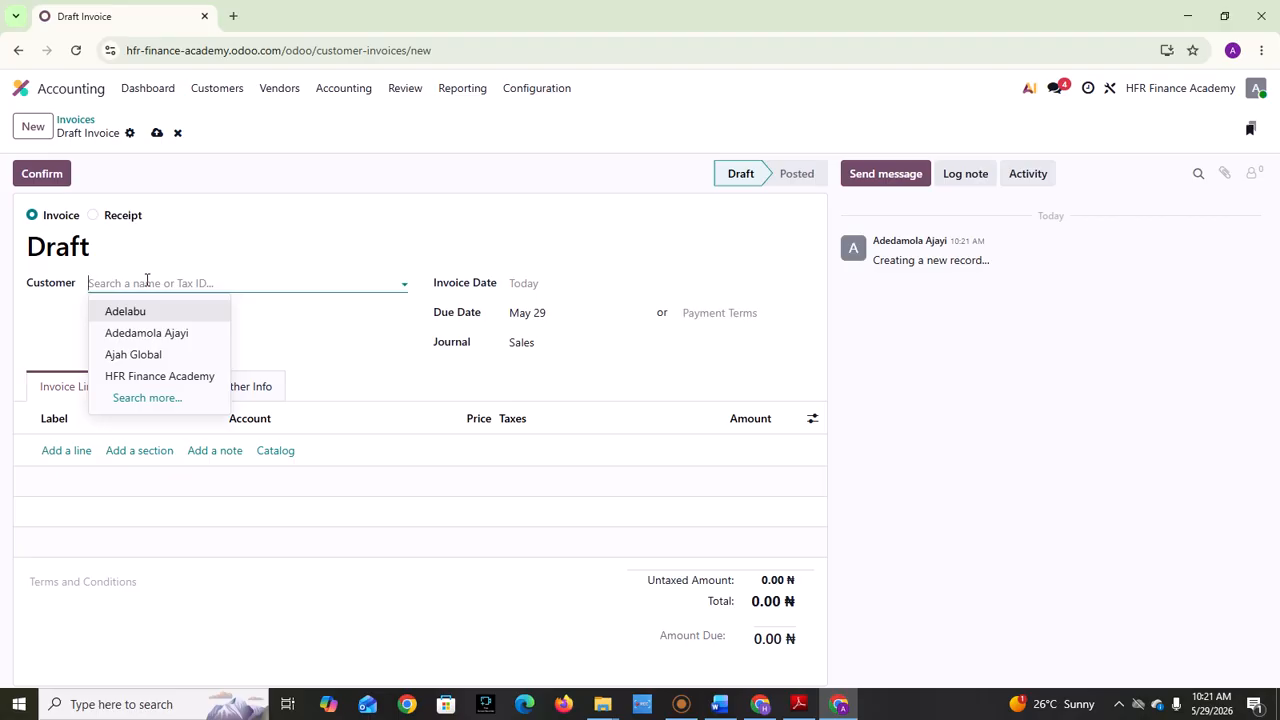
left_click(119, 316)
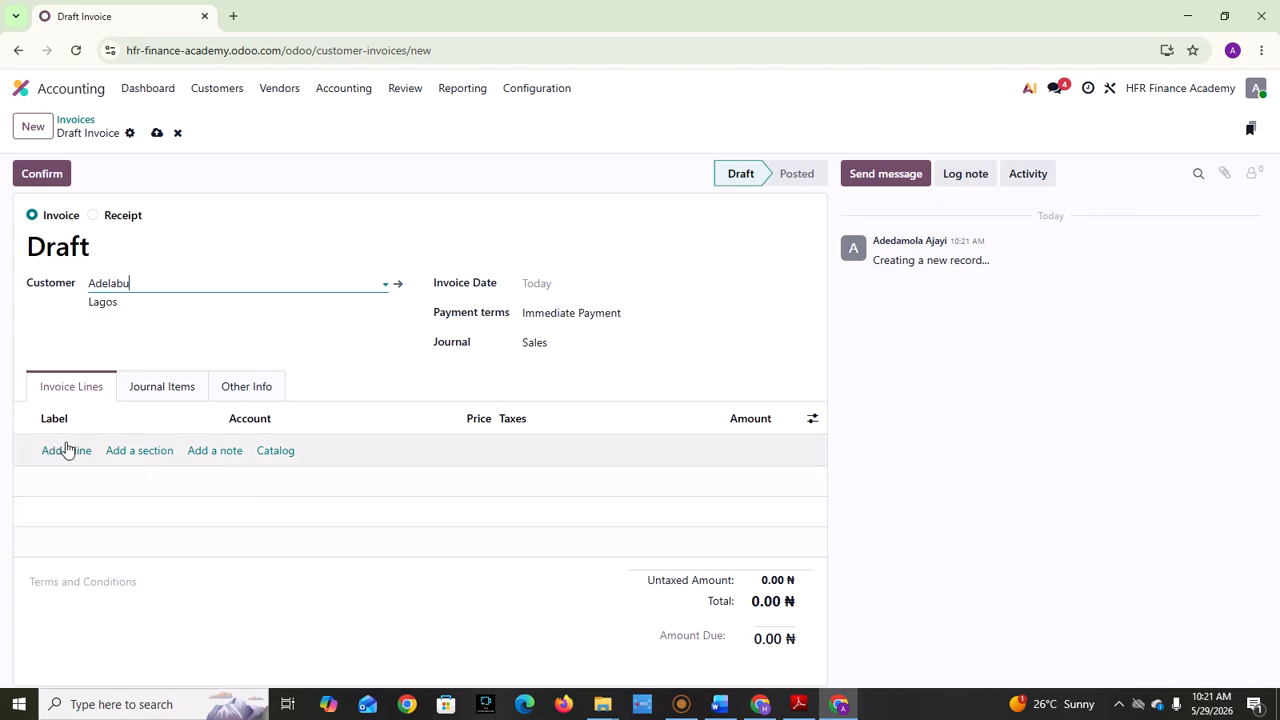
Step: Add Basic Excel Course for Accountants to the invoice from the product catalog, leaving IPhone 11 out
left_click(280, 452)
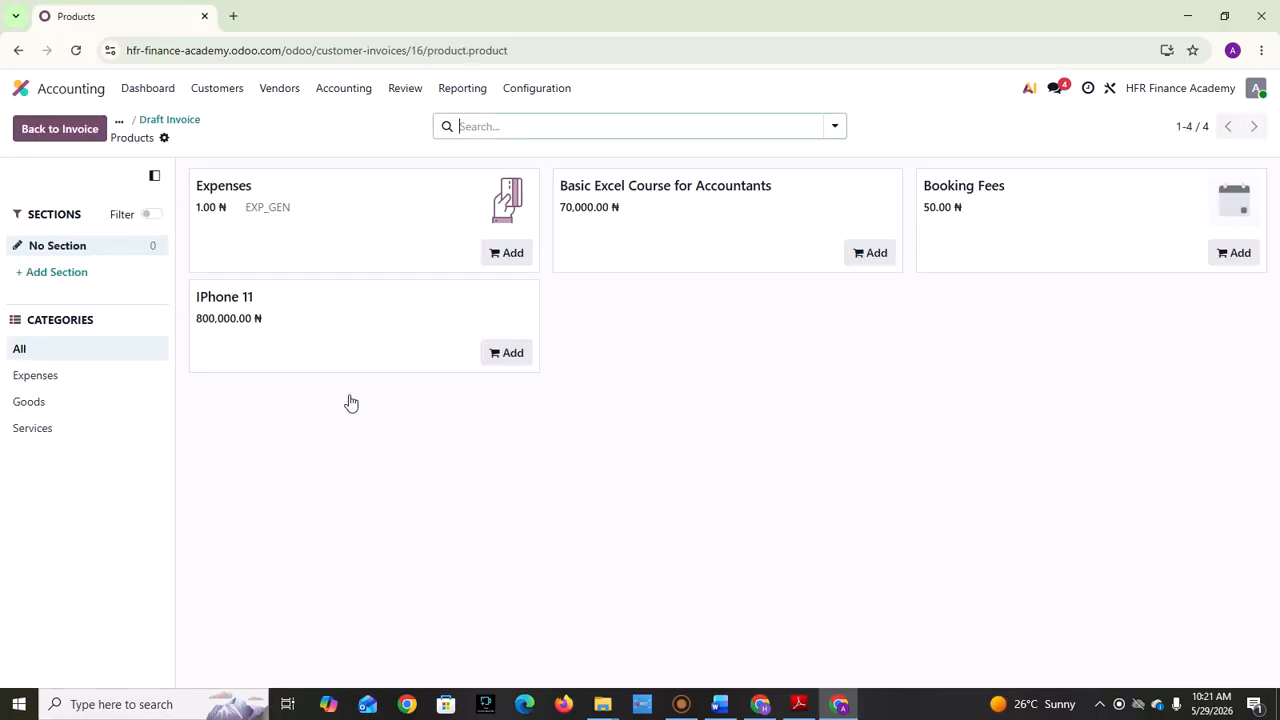
left_click(362, 322)
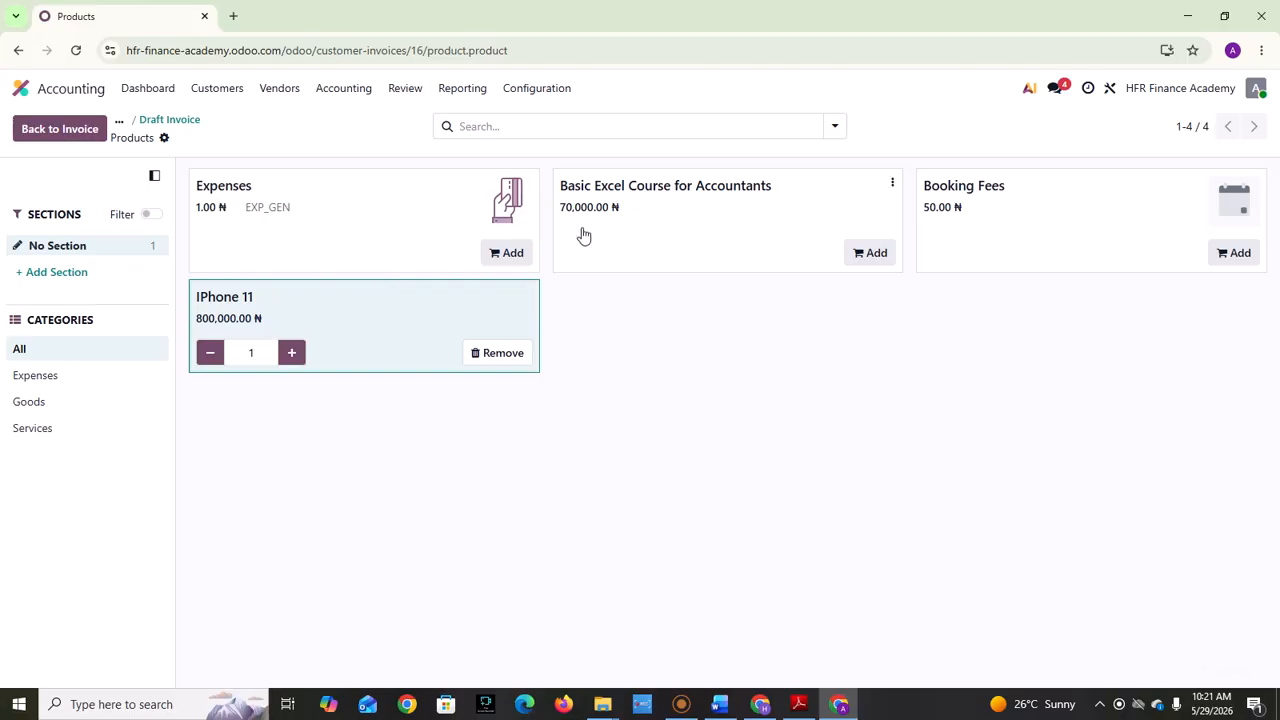
left_click(669, 215)
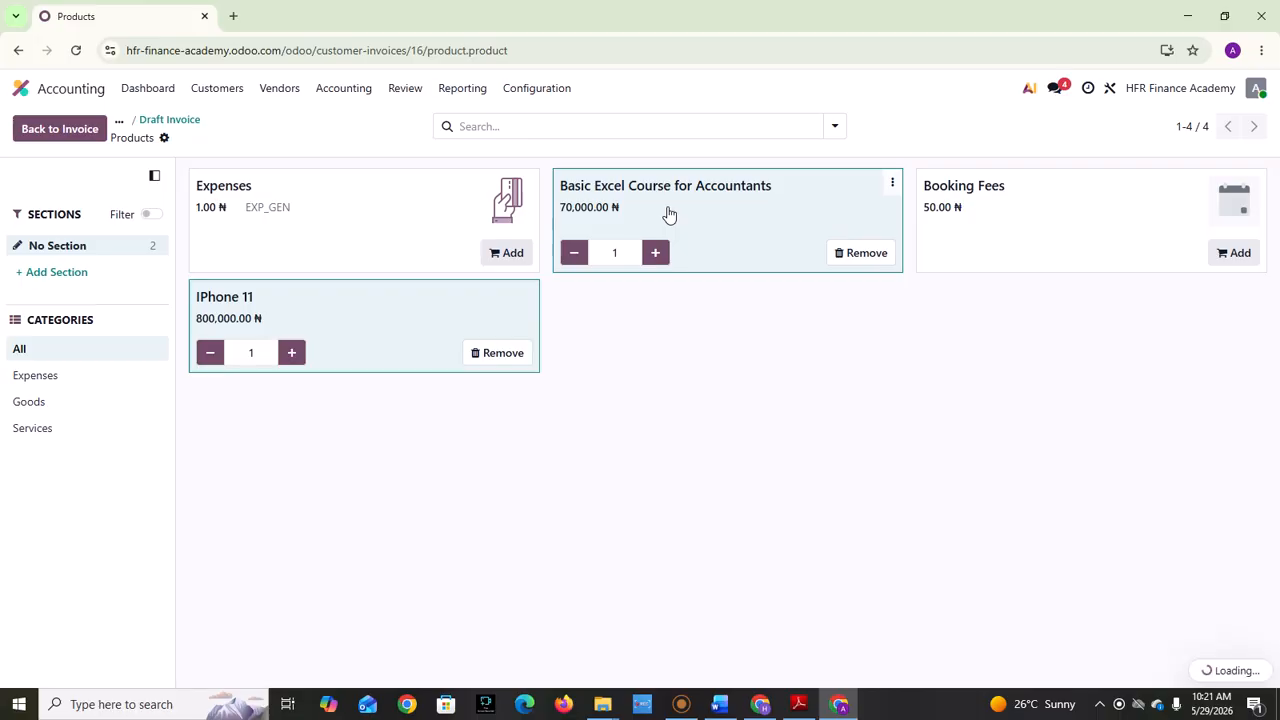
left_click(498, 363)
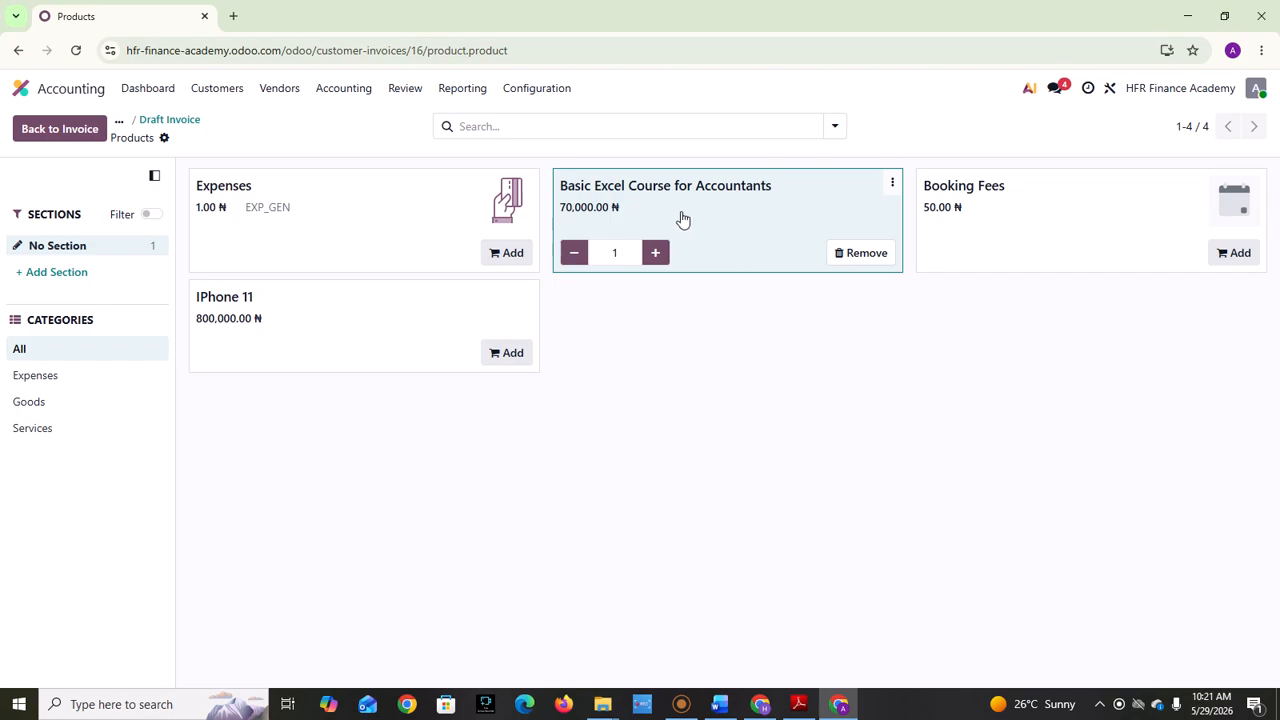
Step: Set the Basic Excel Course for Accountants quantity to 3 and return to the draft invoice
left_click(655, 256)
left_click(655, 256)
left_click(655, 256)
left_click(575, 256)
left_click(575, 256)
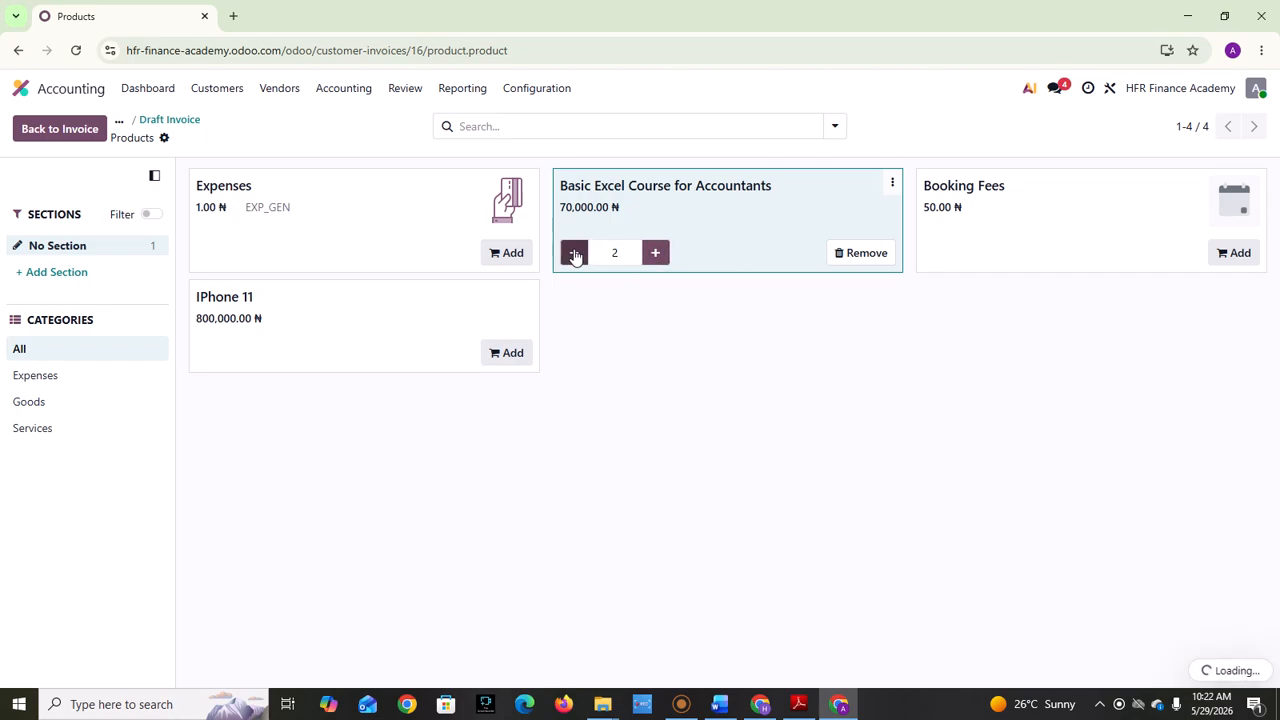
left_click(655, 256)
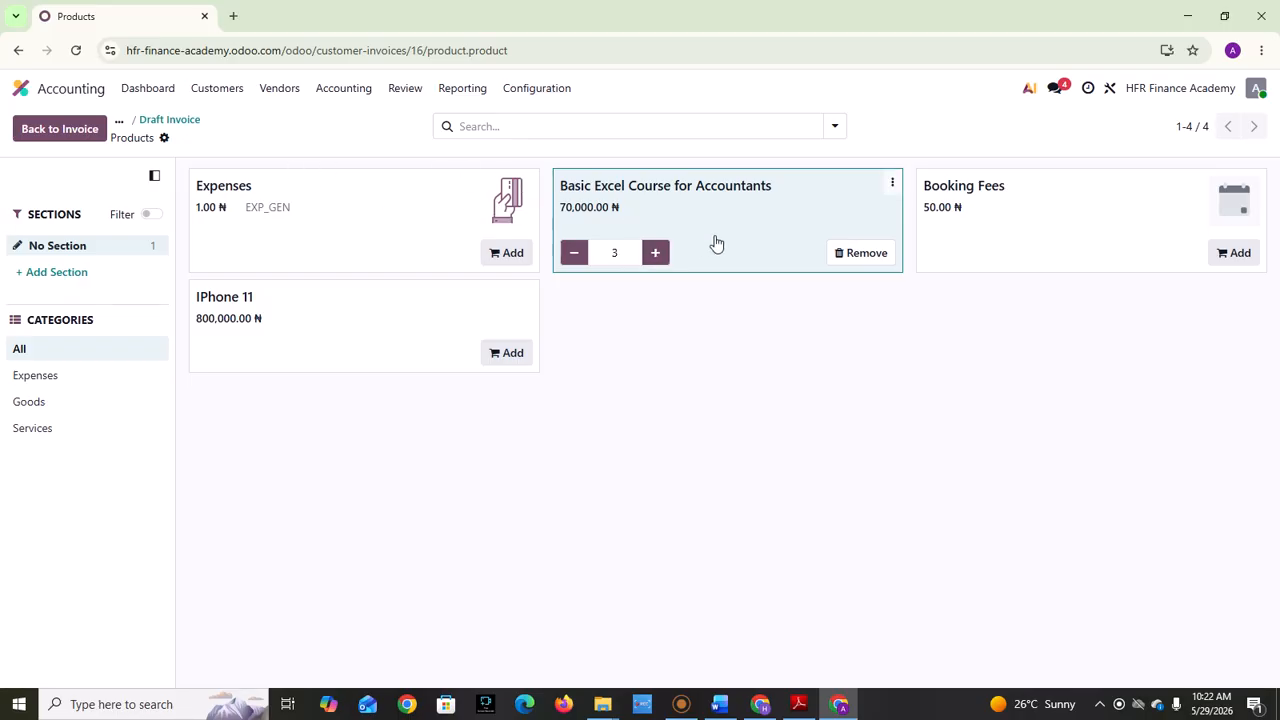
left_click(59, 131)
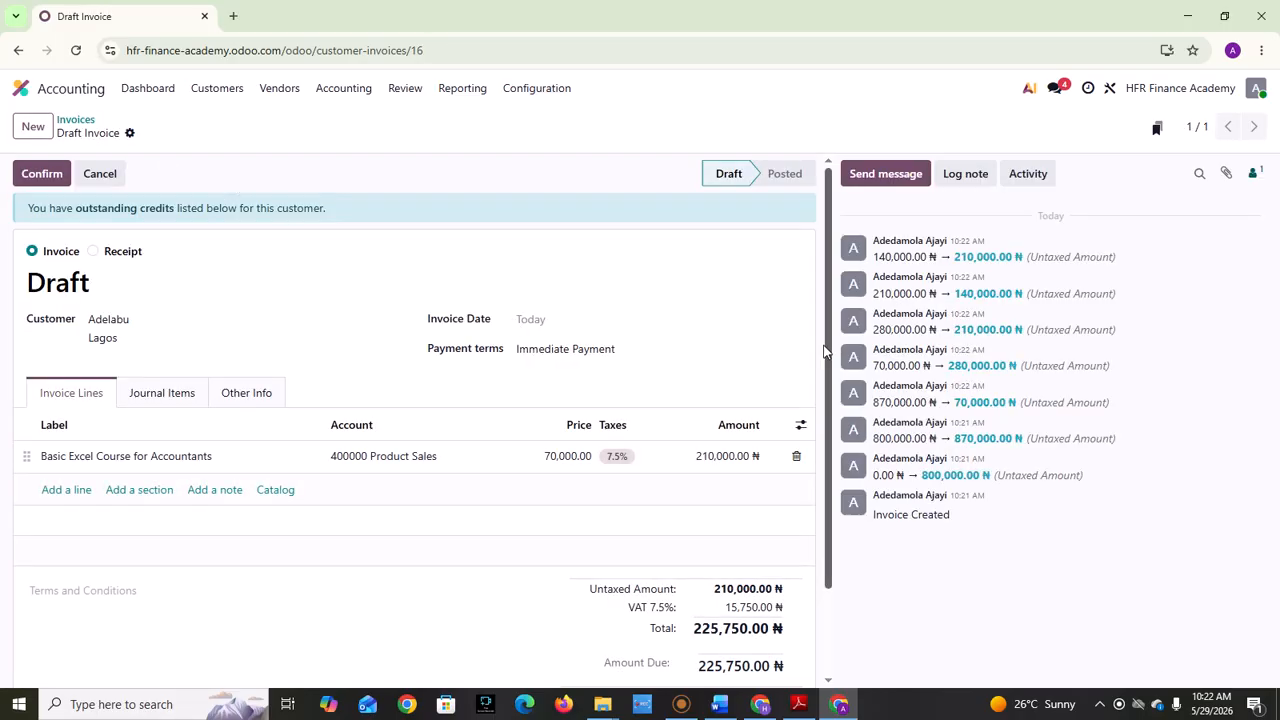
Step: Examine the invoice line's account options, tax and totals, and the invoice's journal items
scroll(827, 392, "down", 1)
scroll(828, 410, "down", 1)
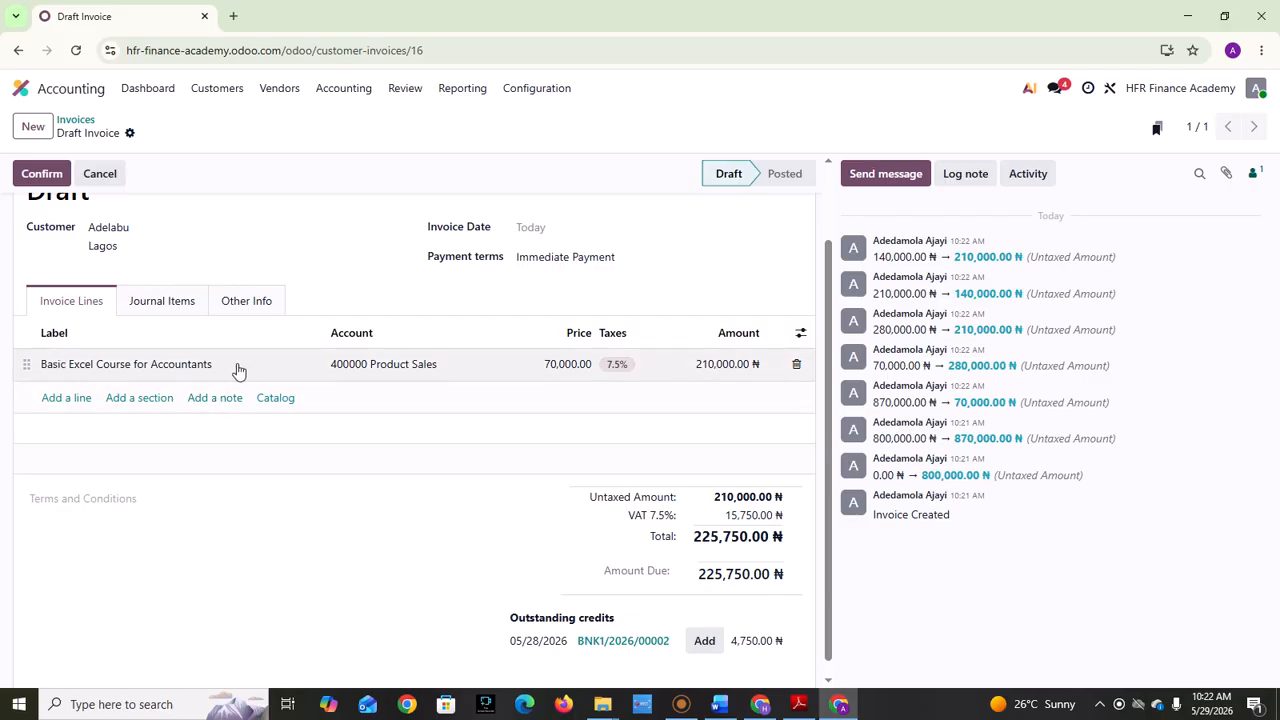
left_click(433, 364)
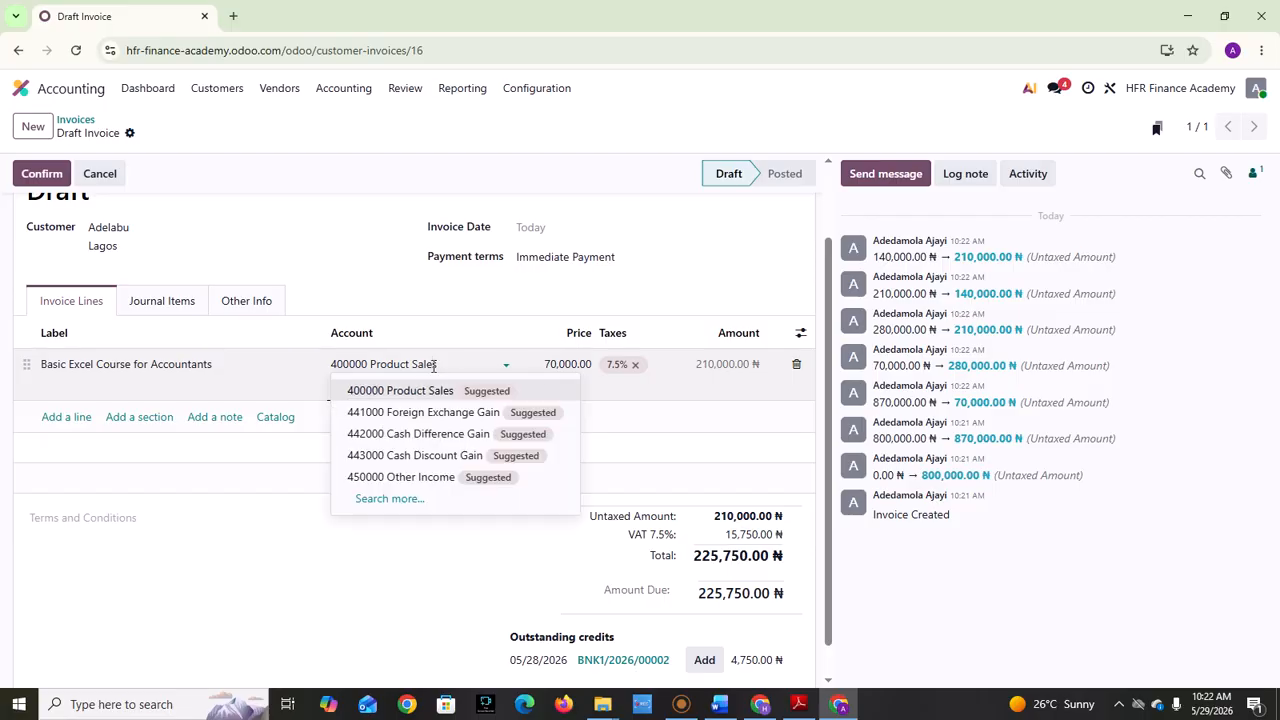
left_click(430, 586)
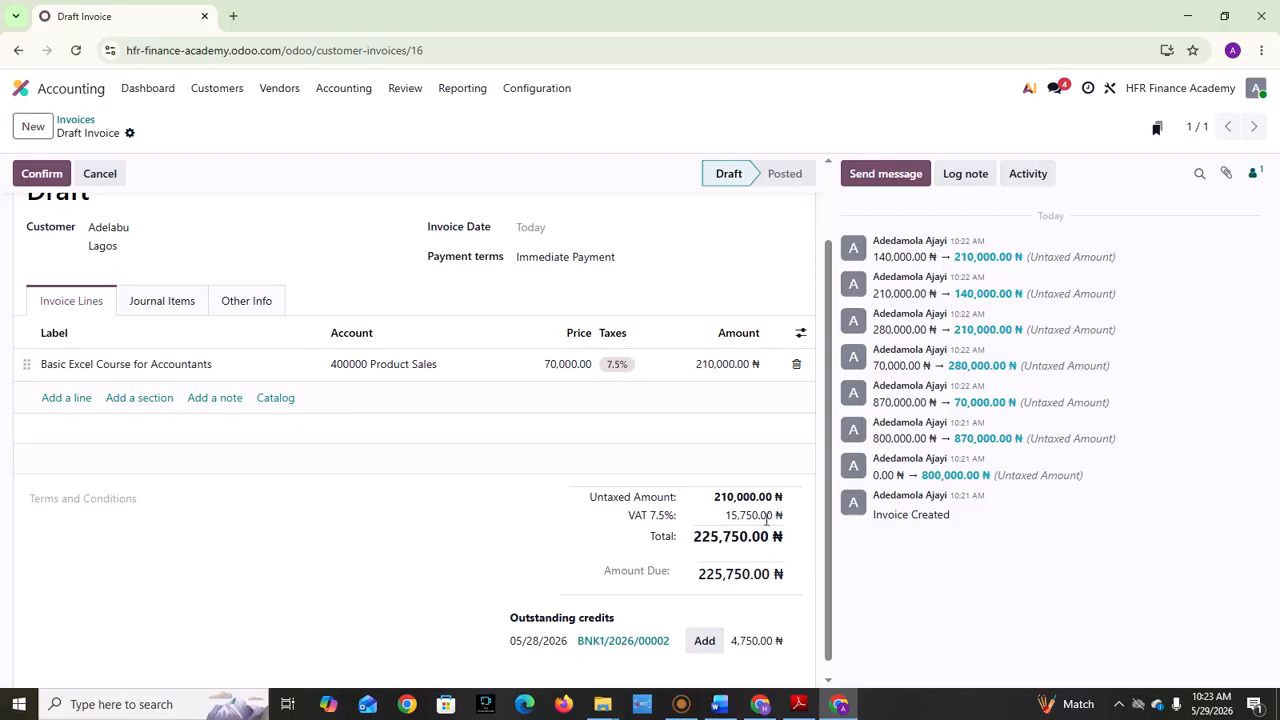
left_click_drag(1006, 479, 984, 484)
left_click_drag(879, 516, 826, 485)
left_click(643, 402)
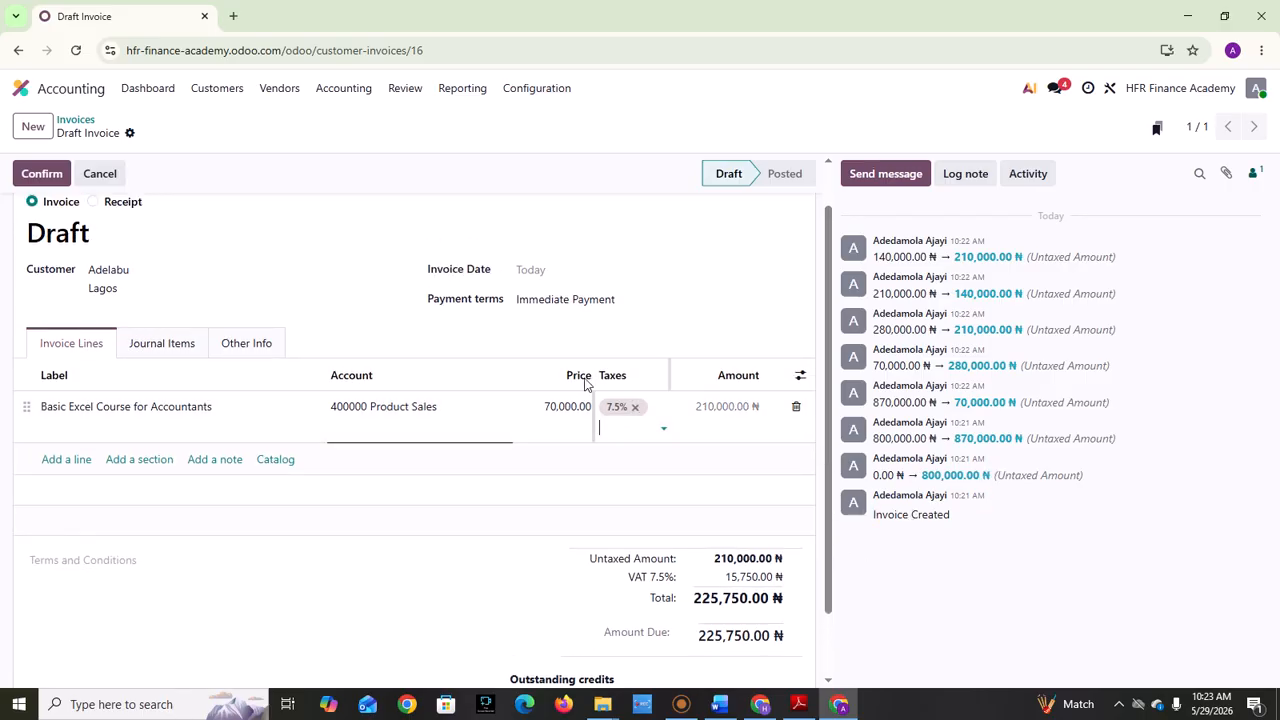
left_click(577, 379)
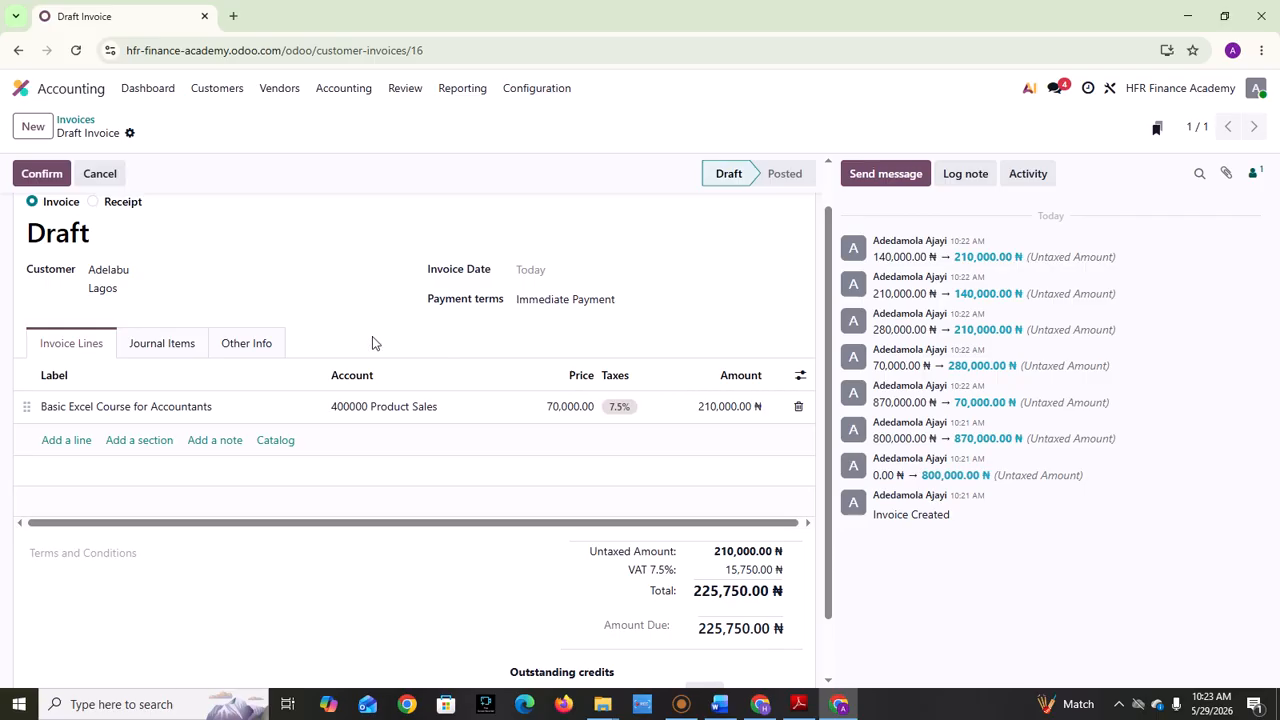
left_click(121, 355)
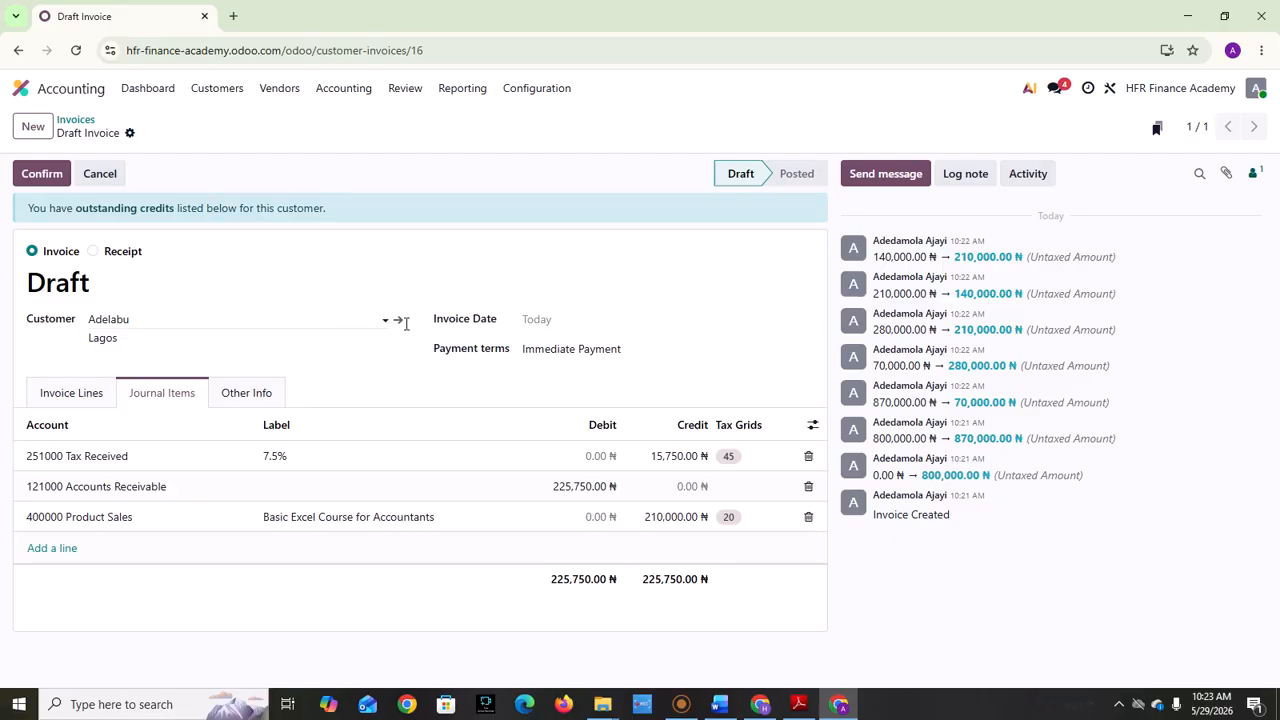
Step: Check the invoice date calendar and the payment term options, choosing Immediate Payment as the payment terms
left_click(576, 320)
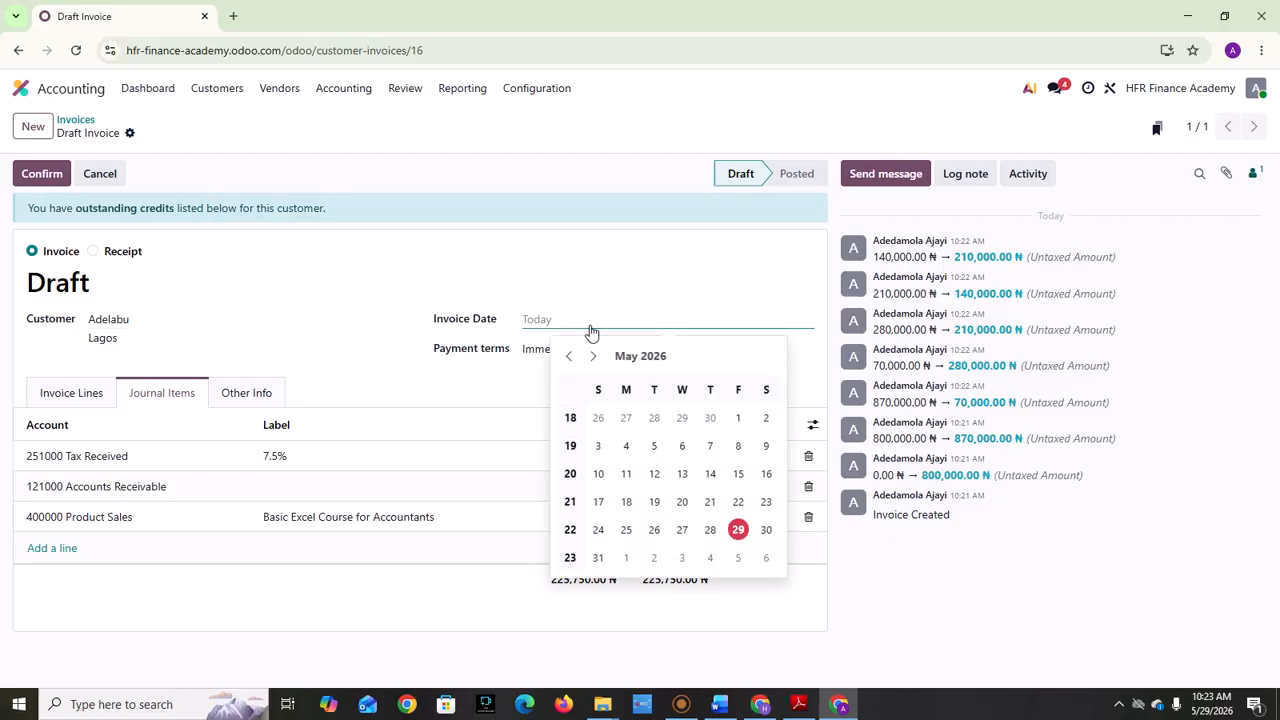
left_click(346, 323)
left_click(445, 285)
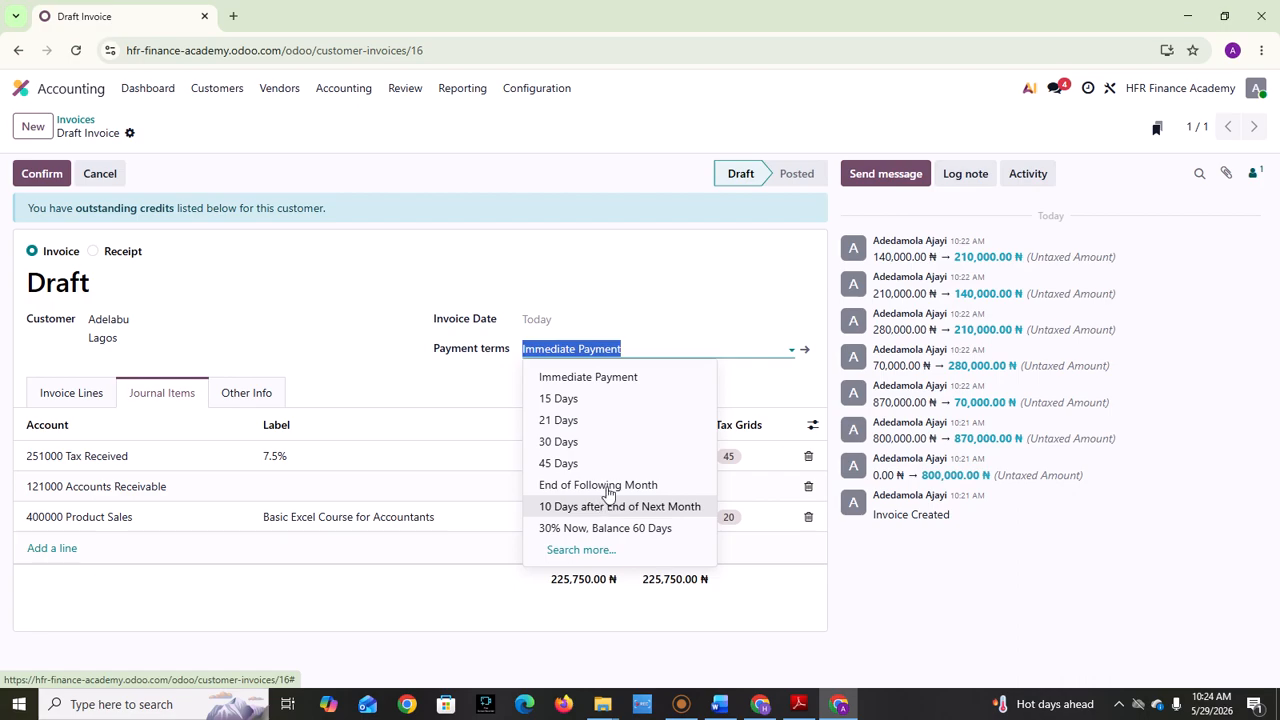
left_click(663, 379)
left_click(668, 309)
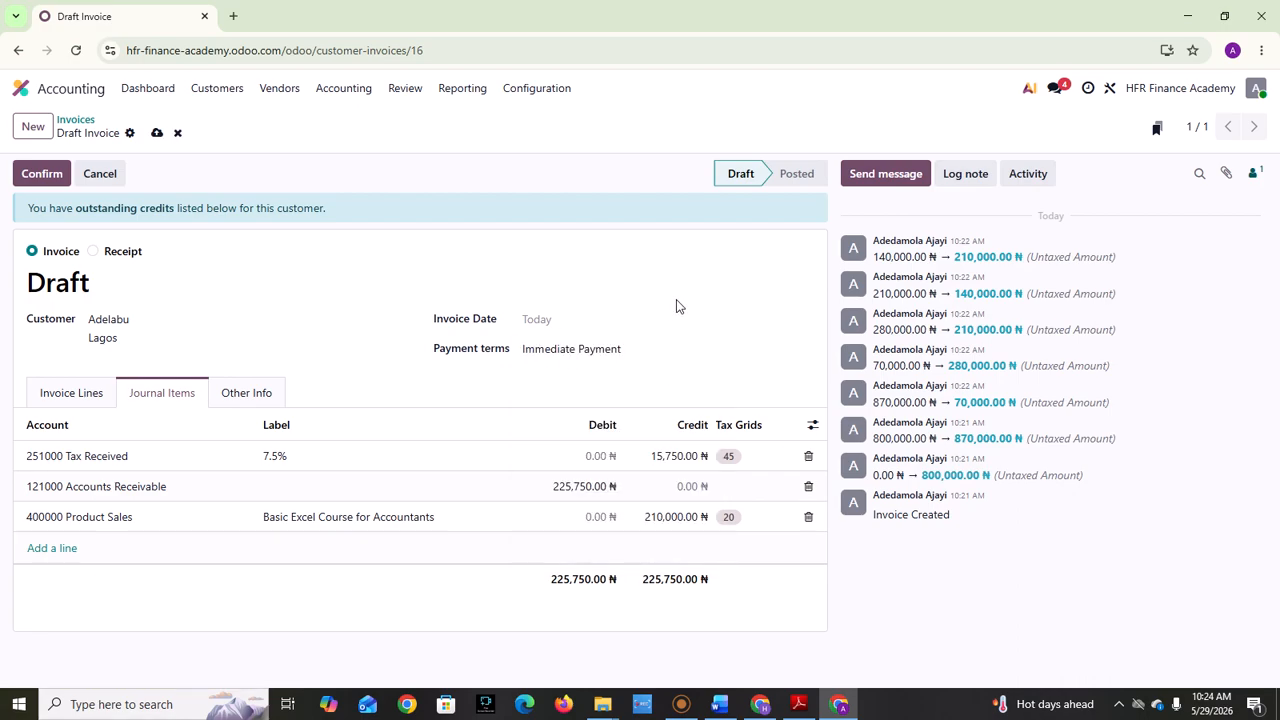
Step: Review the draft invoice's other information and return to its invoice lines
left_click(233, 393)
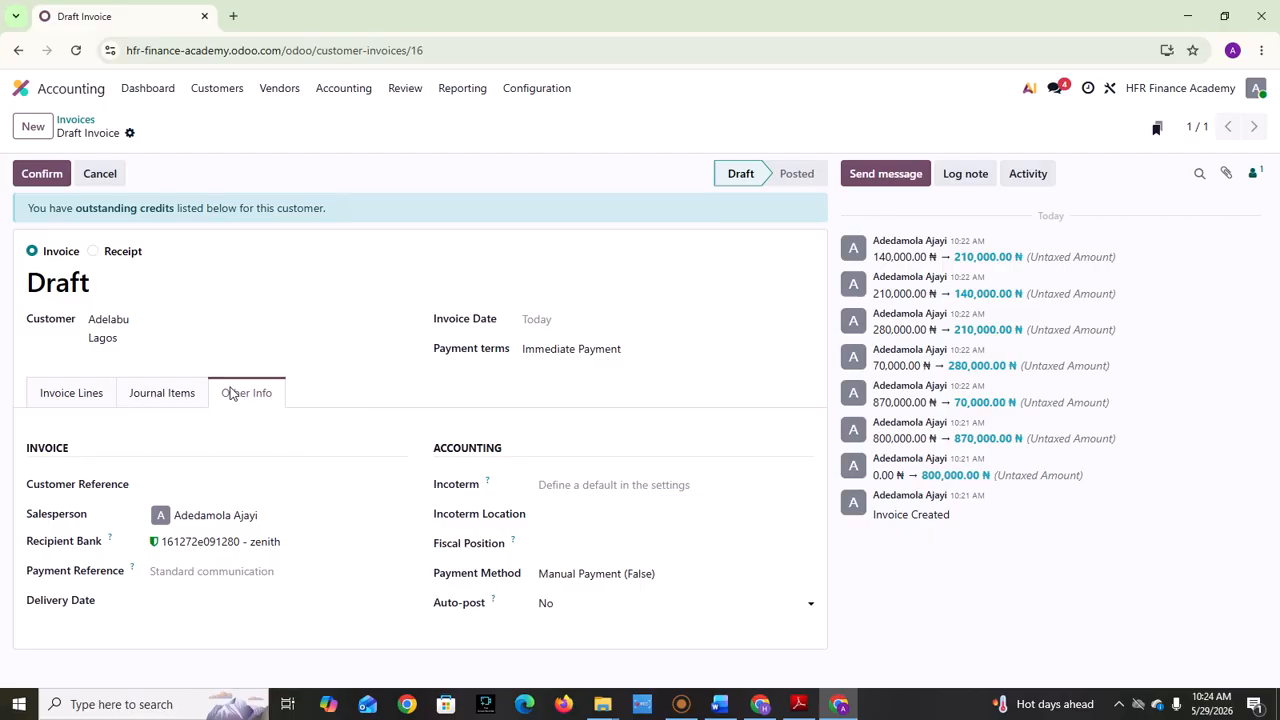
left_click(87, 396)
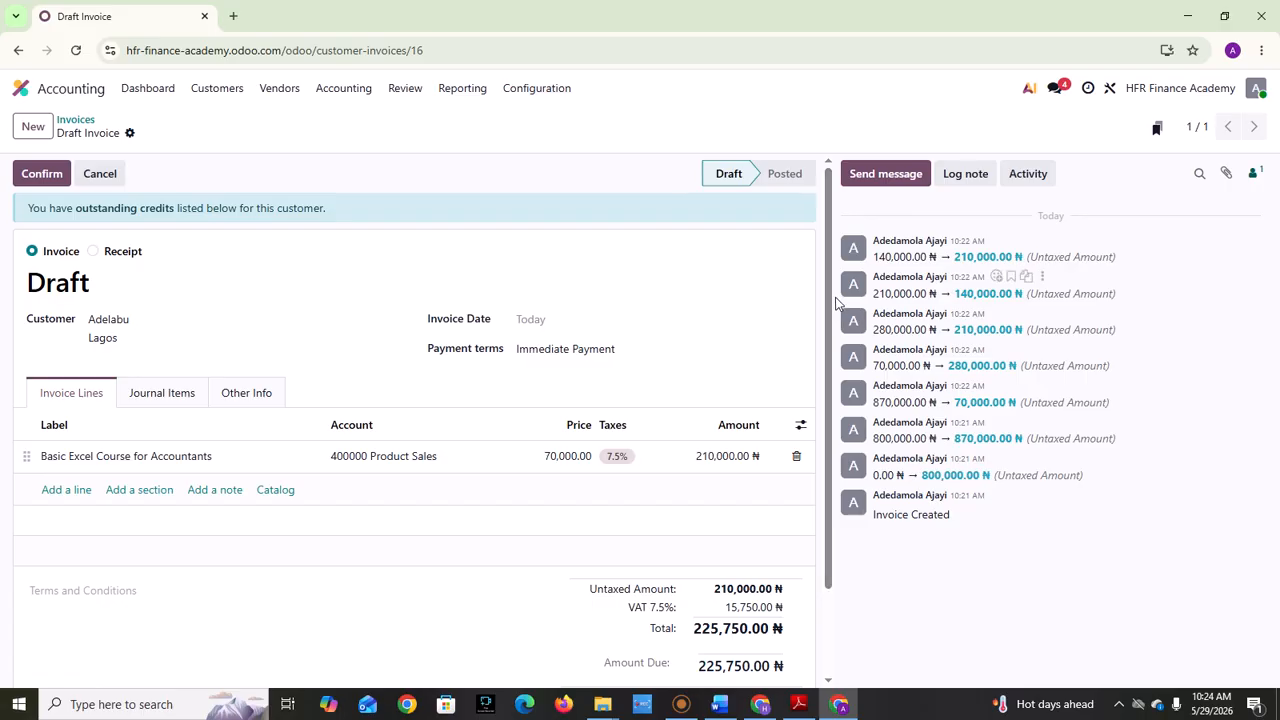
left_click_drag(824, 324, 840, 206)
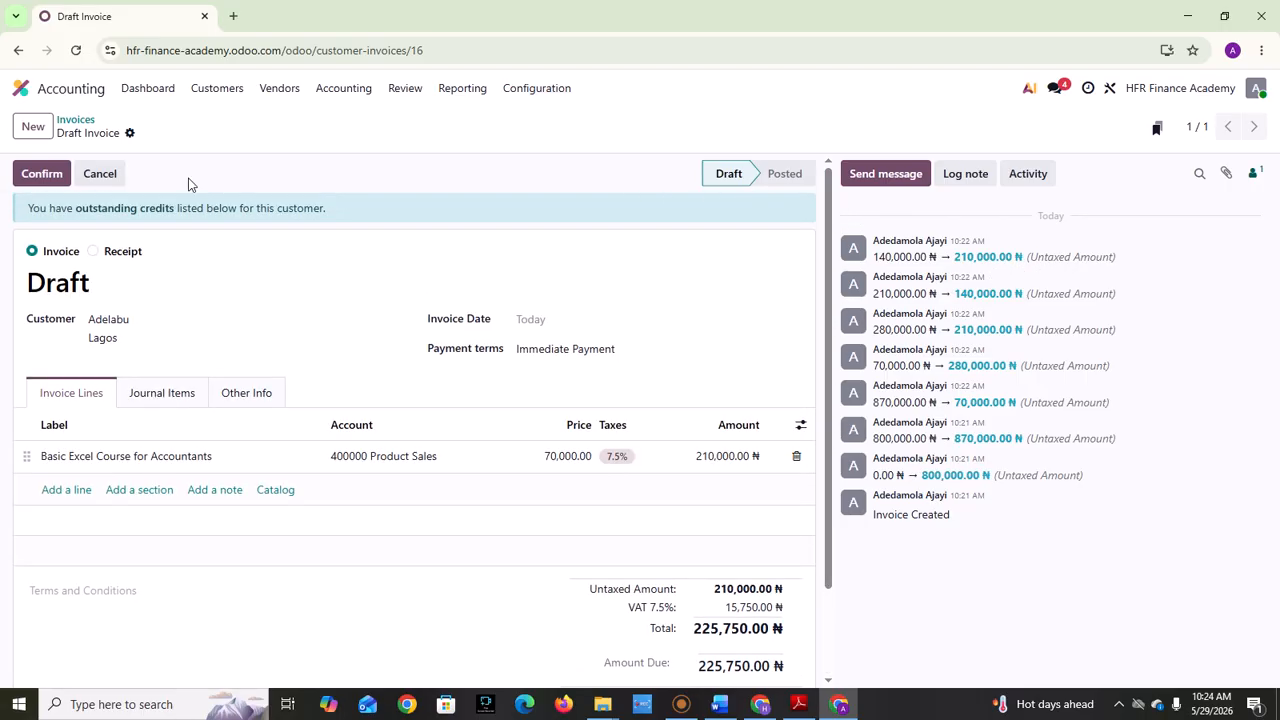
Step: Confirm the draft invoice and print it
left_click(40, 174)
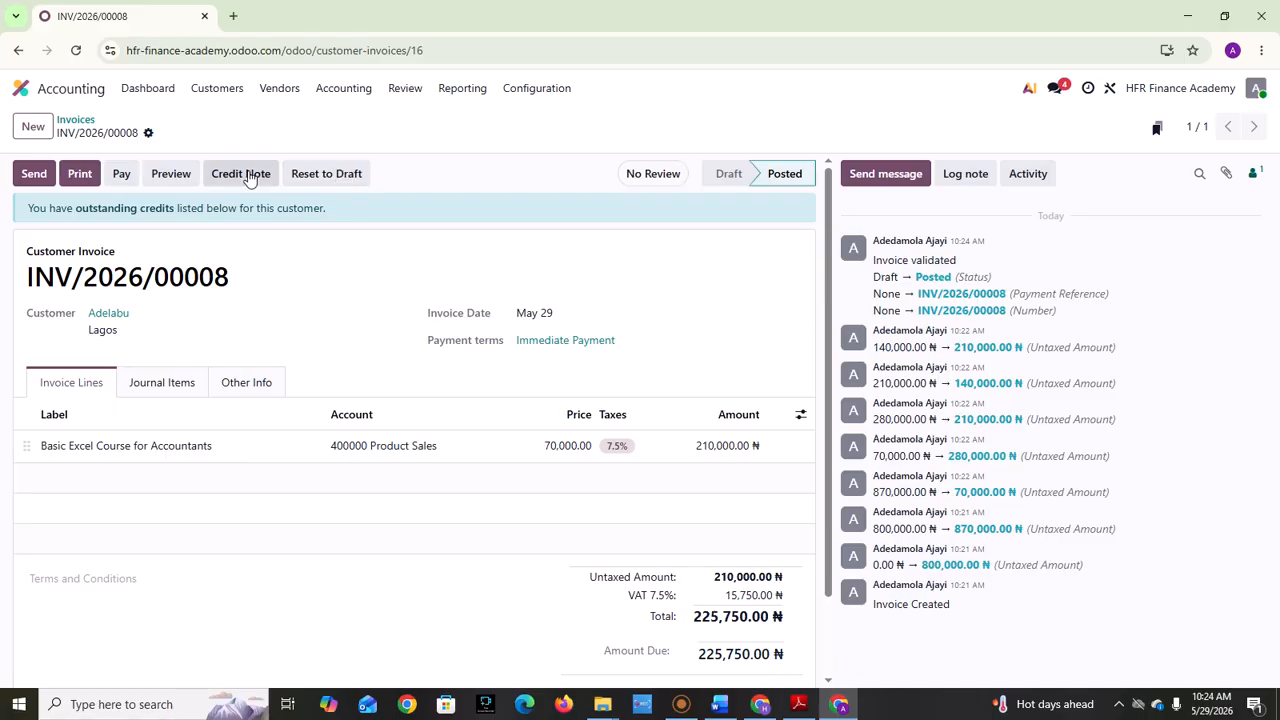
left_click(77, 176)
Step: Check the new invoice's status in the customer invoices list and open that invoice
left_click(233, 90)
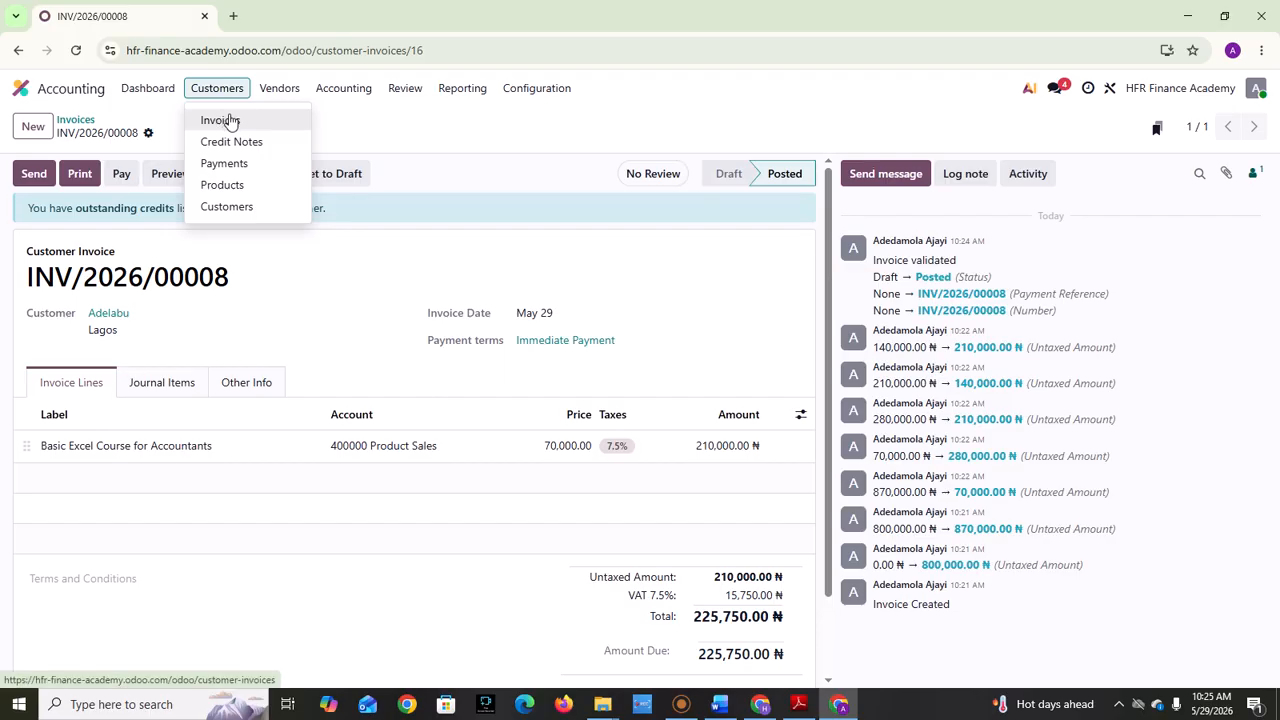
left_click(226, 120)
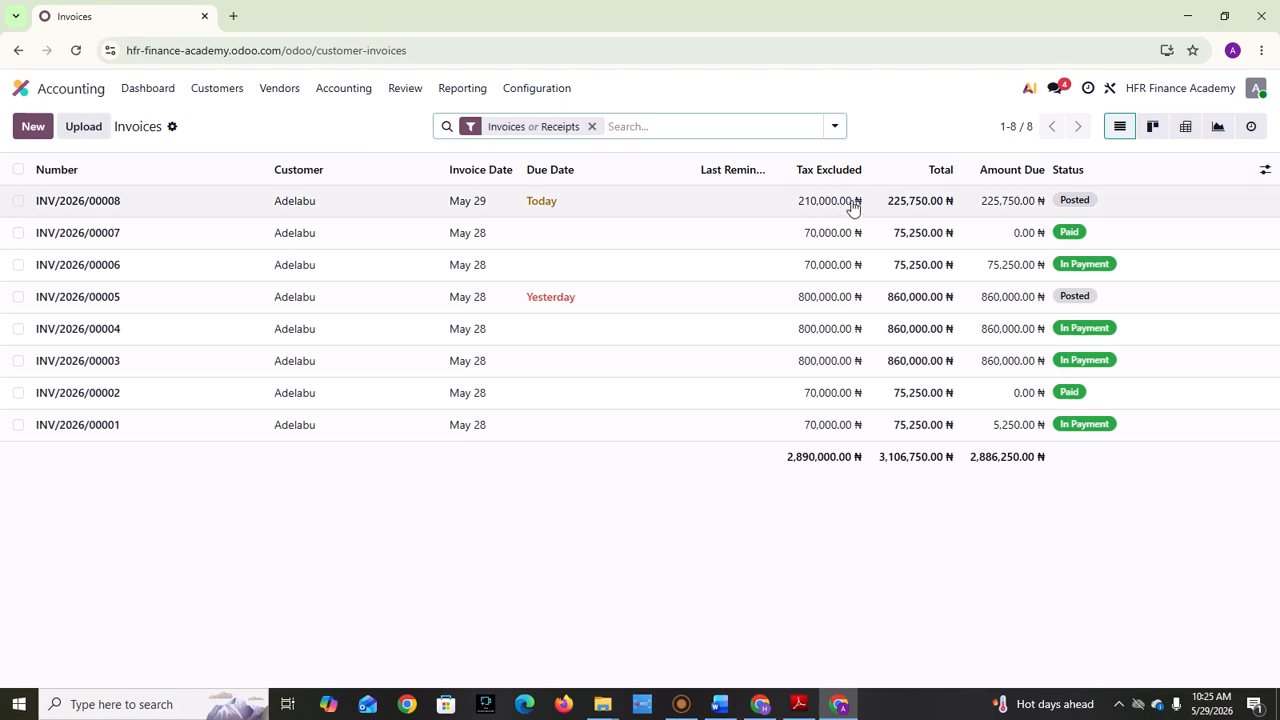
left_click(1068, 204)
left_click(681, 705)
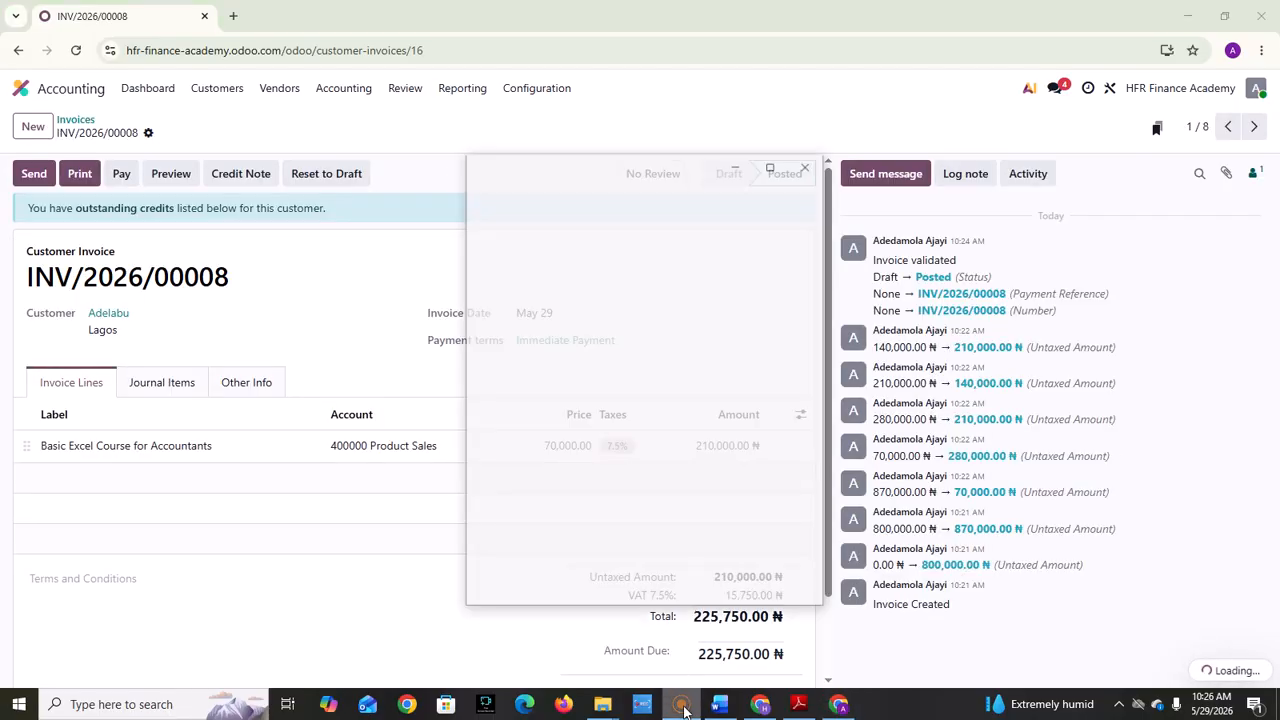